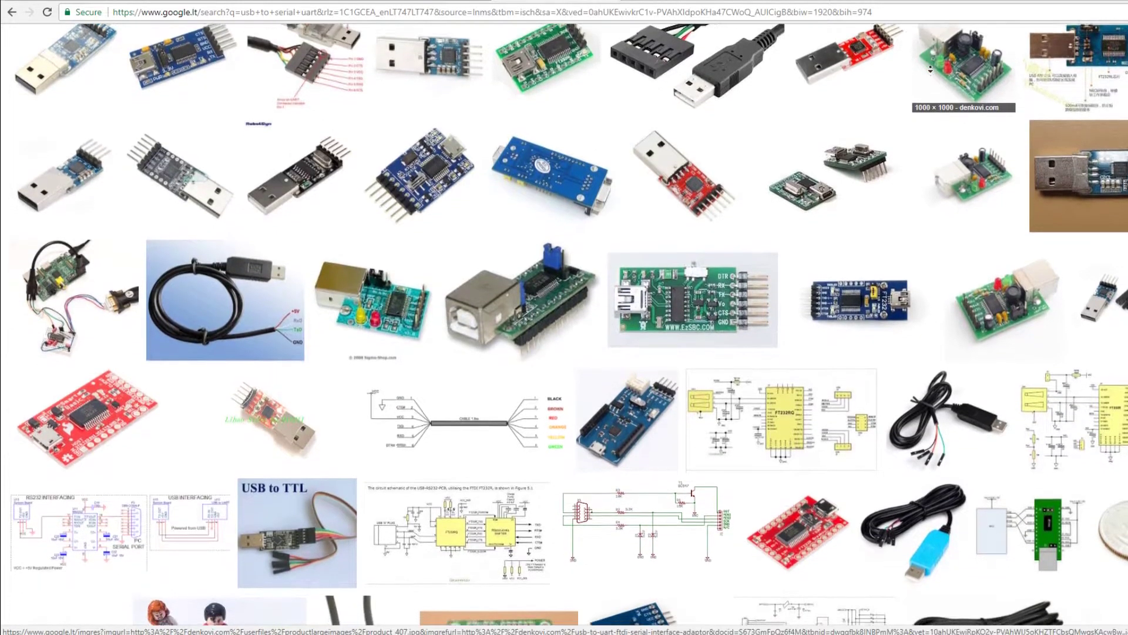
Step: Scroll through the image results and the eBay listings of cheap USB to UART serial adapters
scroll(931, 68, down, 1)
scroll(930, 69, down, 1)
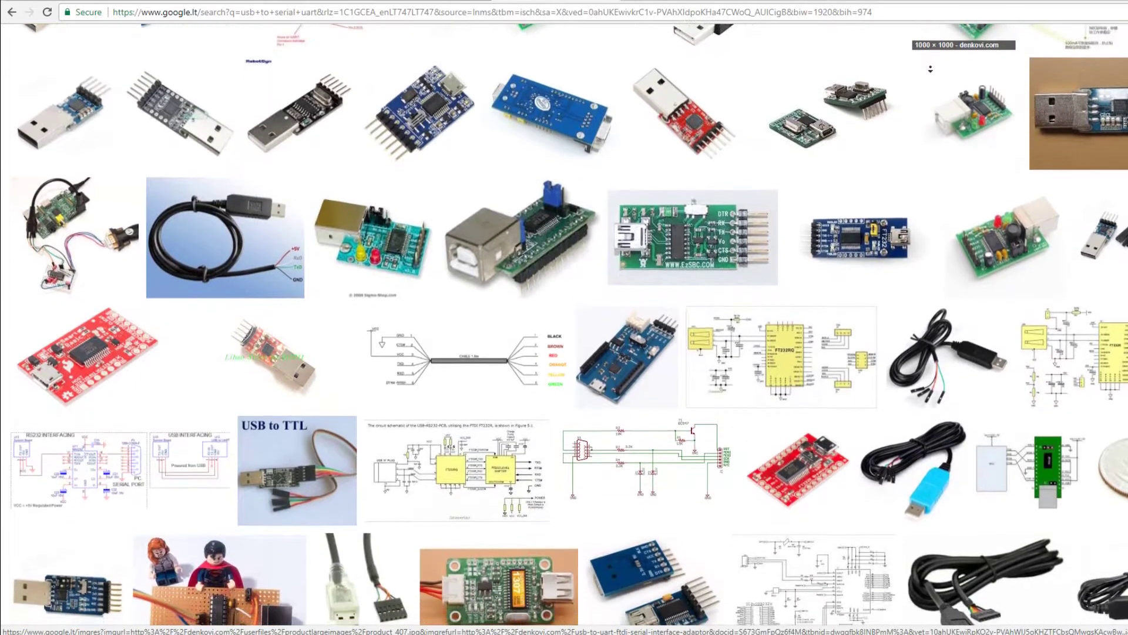
scroll(930, 68, down, 1)
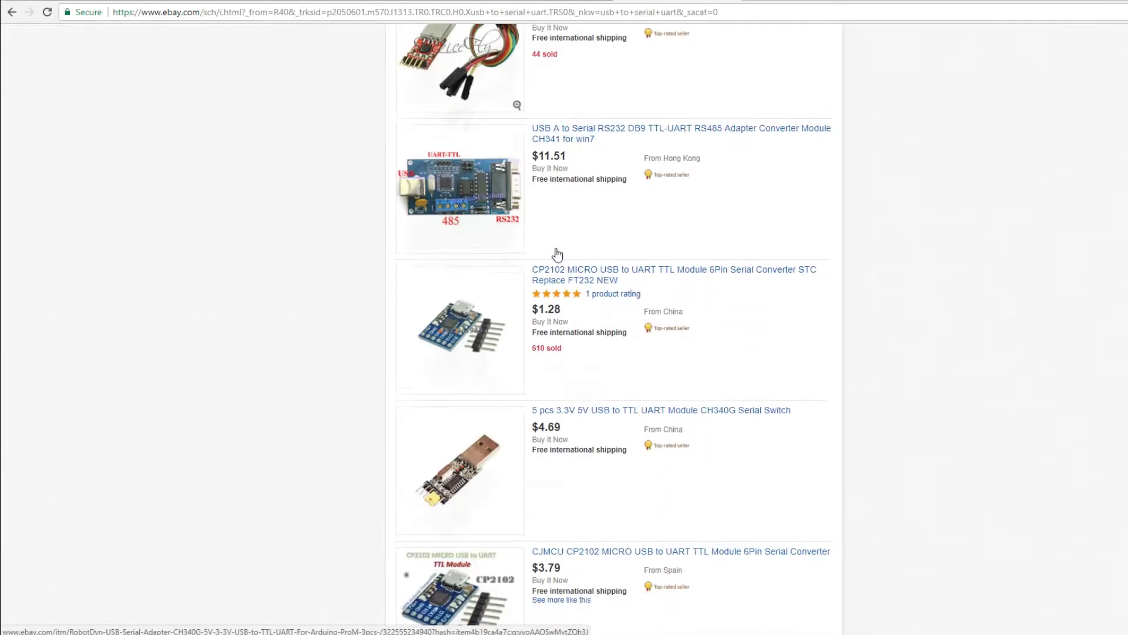
scroll(557, 255, down, 12)
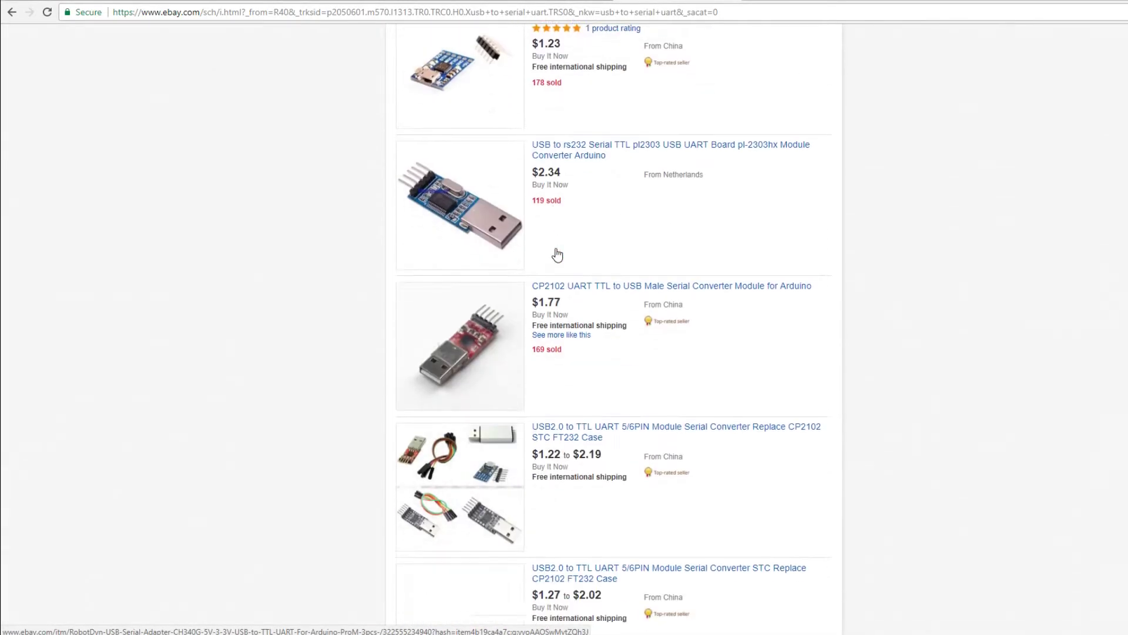
scroll(557, 255, down, 8)
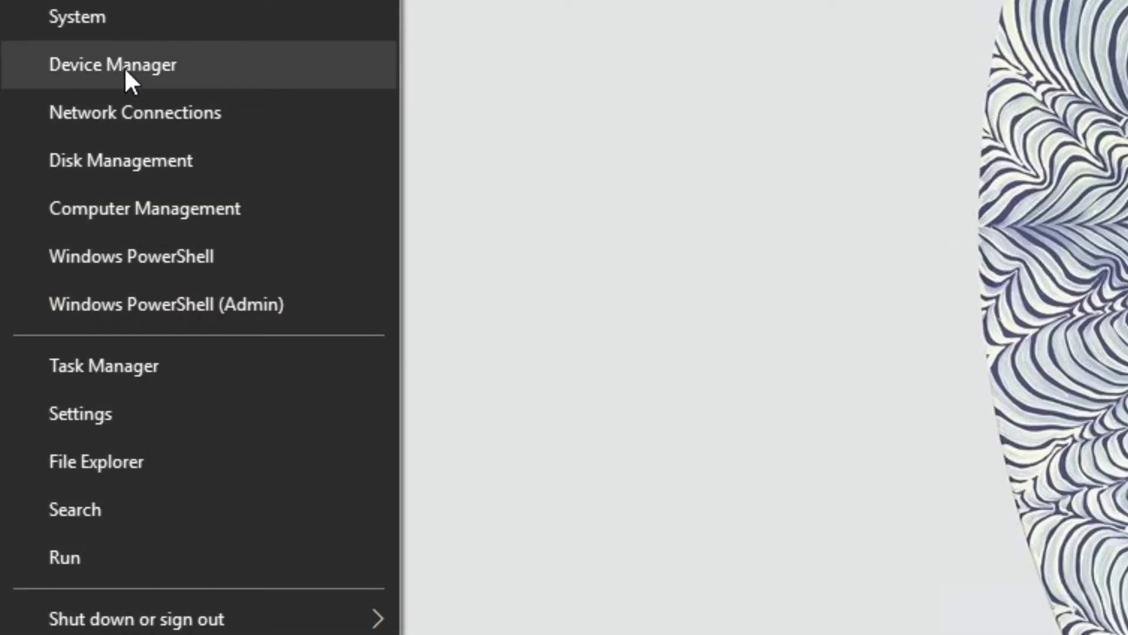
Step: In Device Manager, confirm the USB serial adapter appears as USB Serial Port (COM3)
click(125, 70)
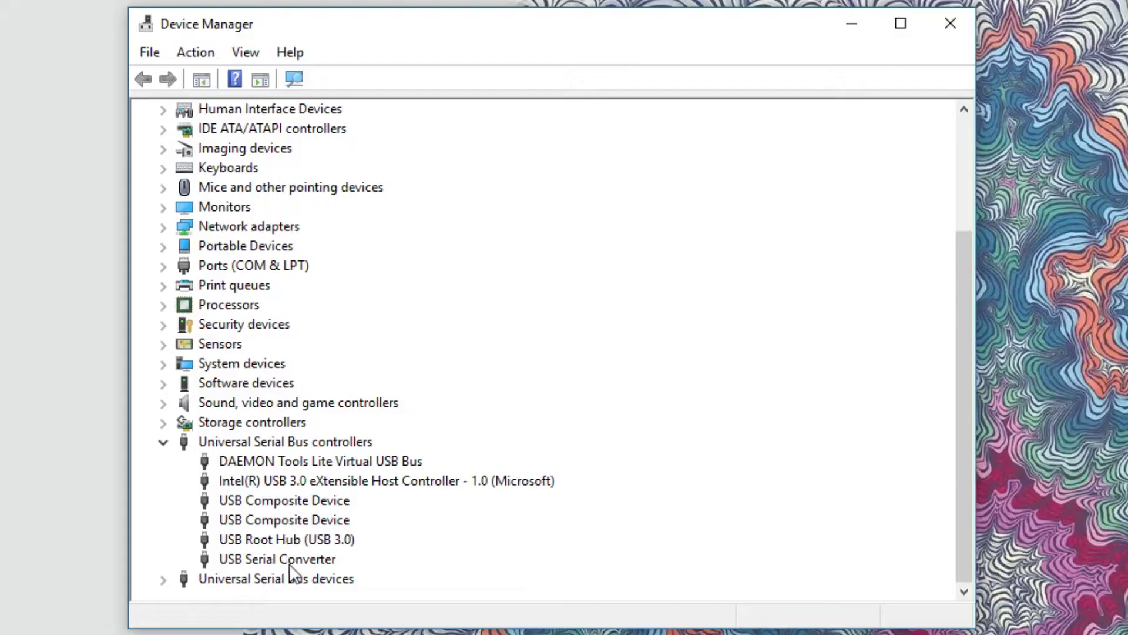
click(286, 561)
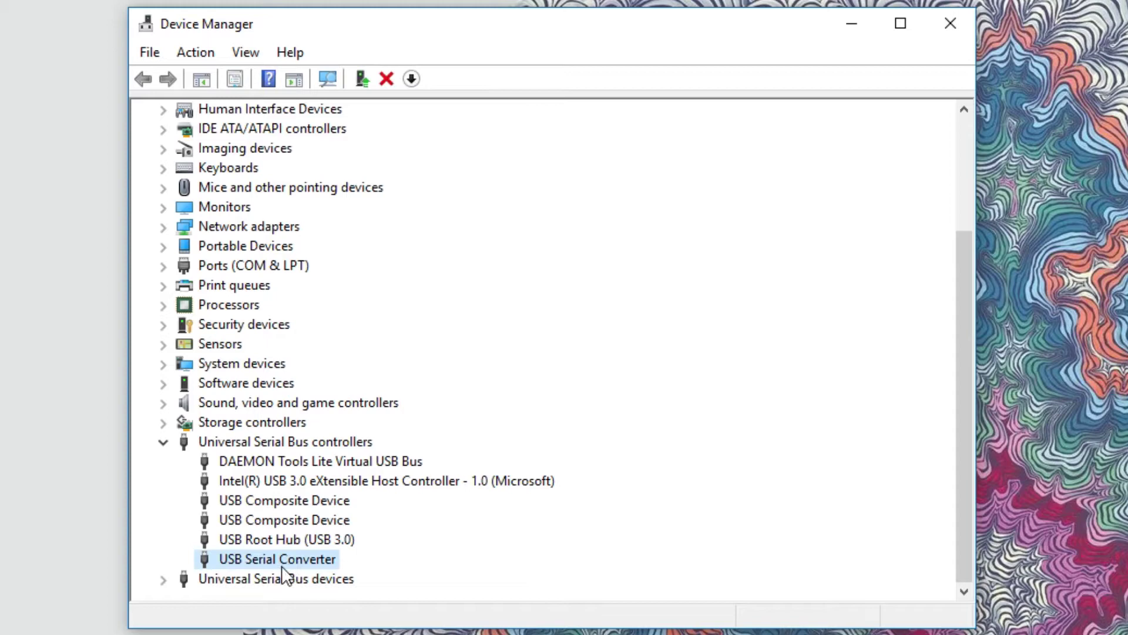
scroll(252, 294, up, 1)
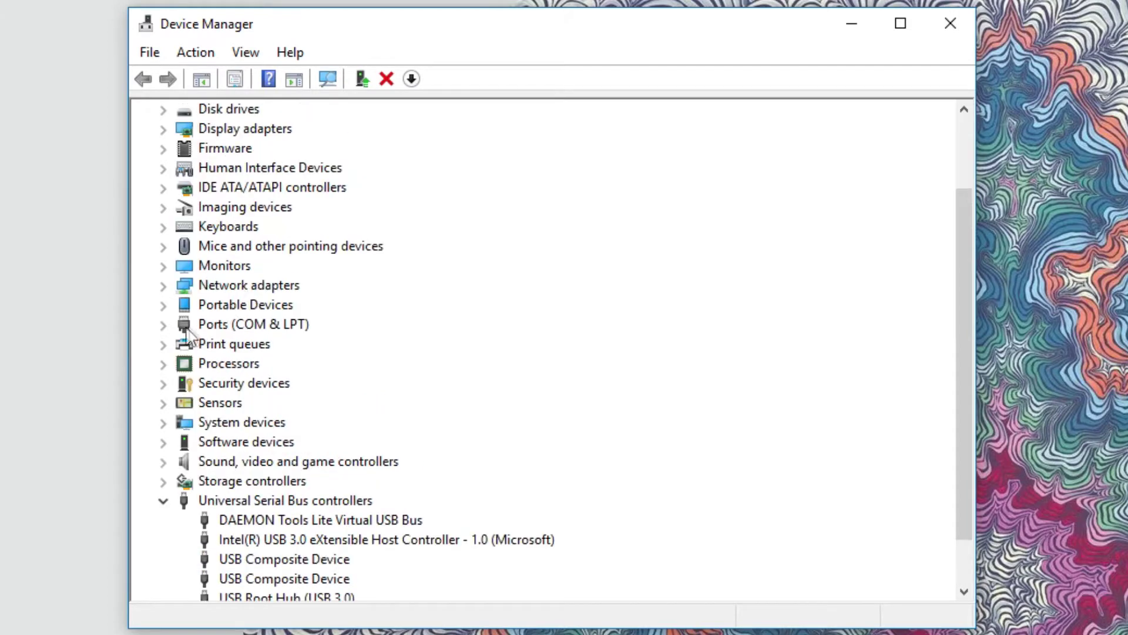
click(165, 324)
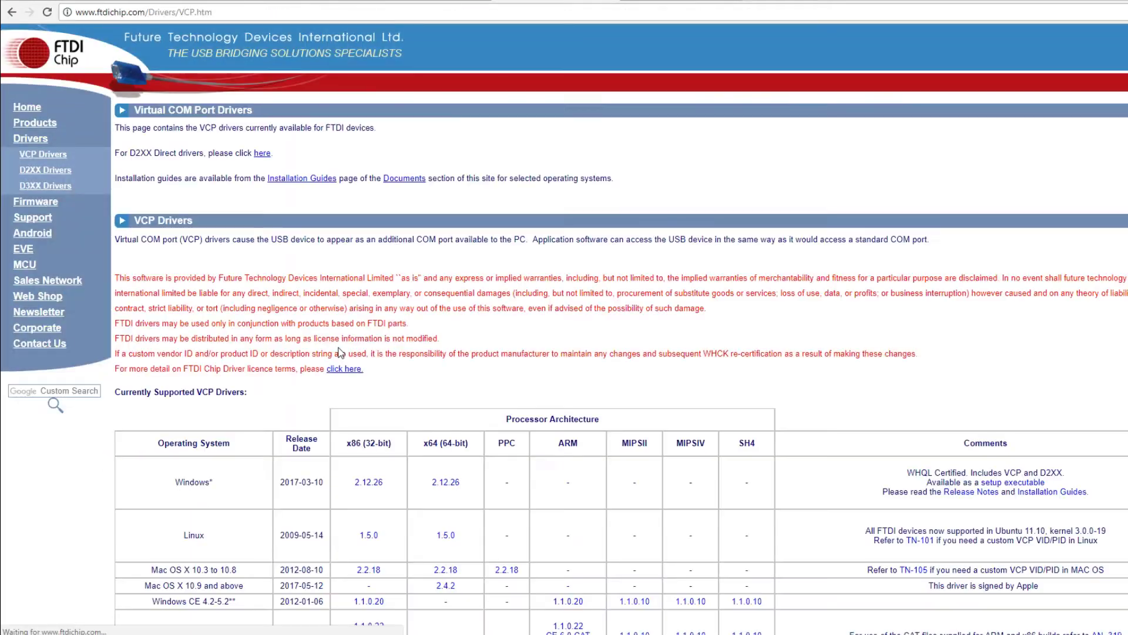
scroll(340, 351, down, 8)
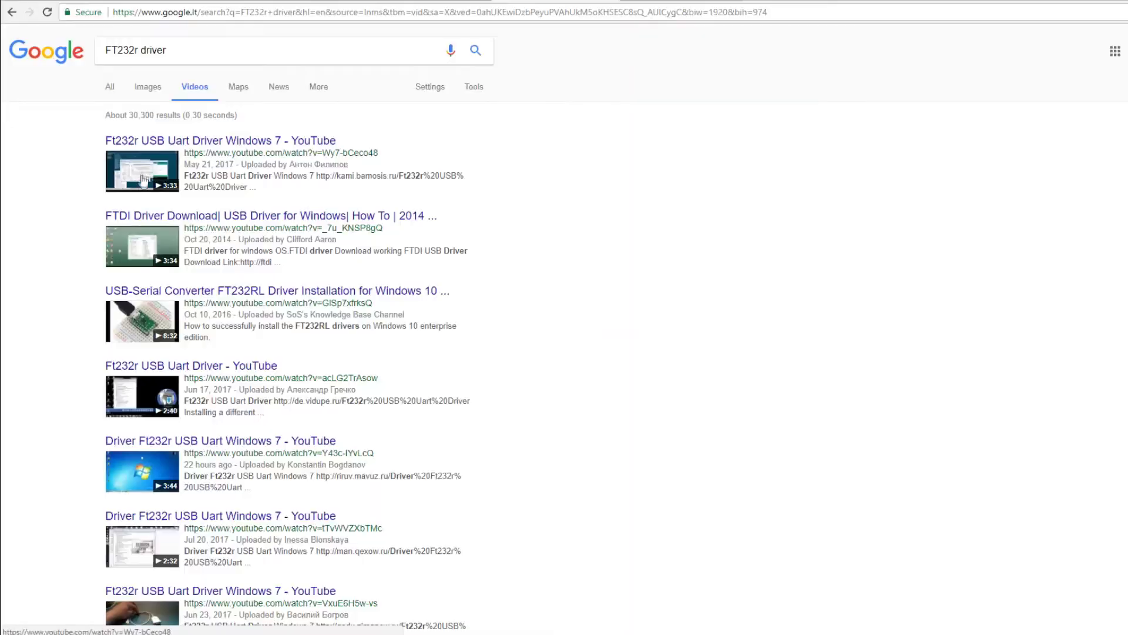
scroll(142, 179, down, 8)
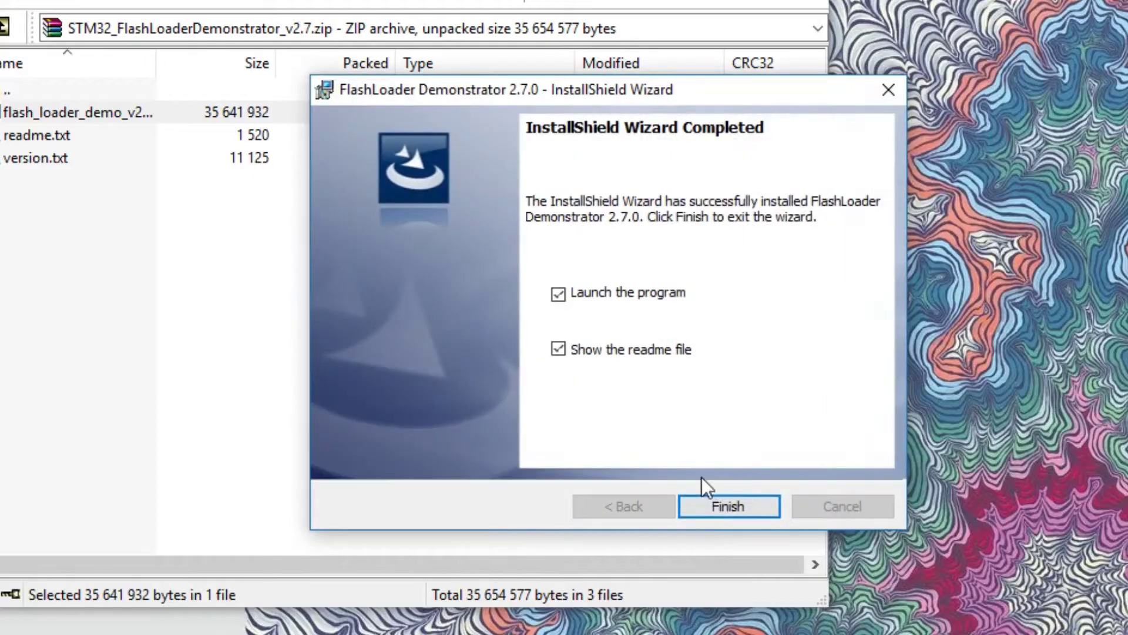
Step: Finish the FlashLoader Demonstrator installation and open the JYE Tech website from a search
click(711, 502)
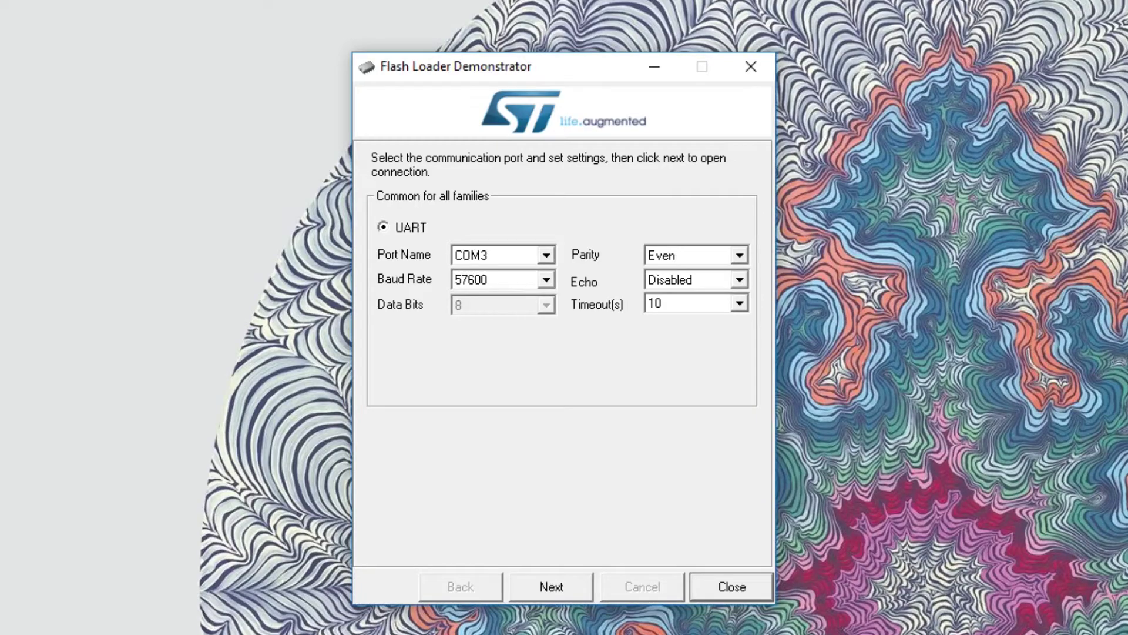
text(tech)
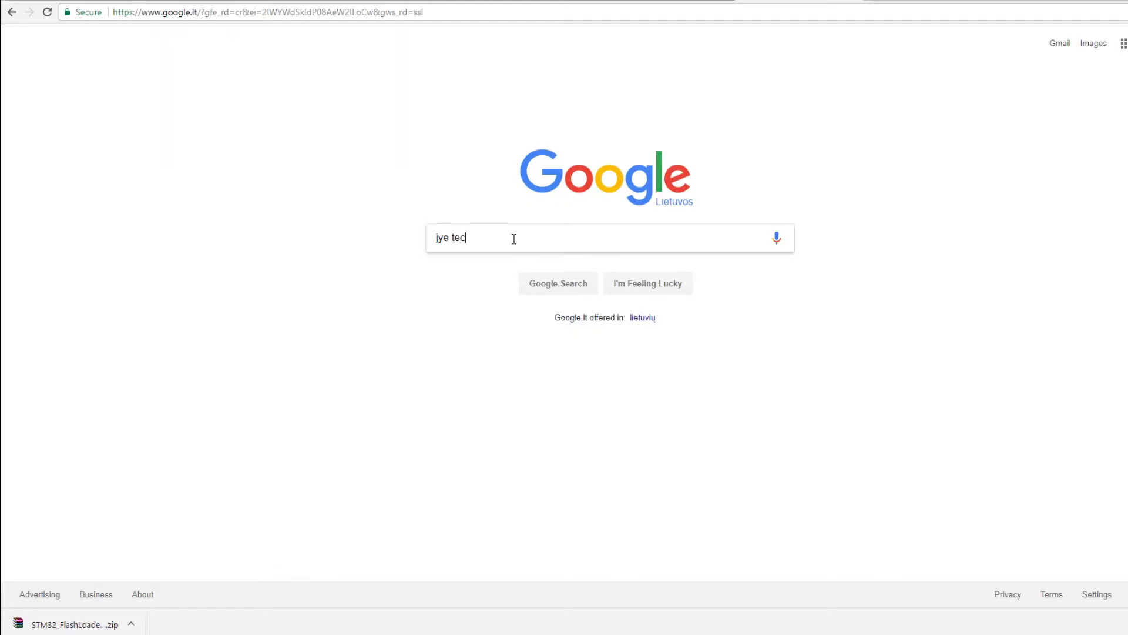
key(Return)
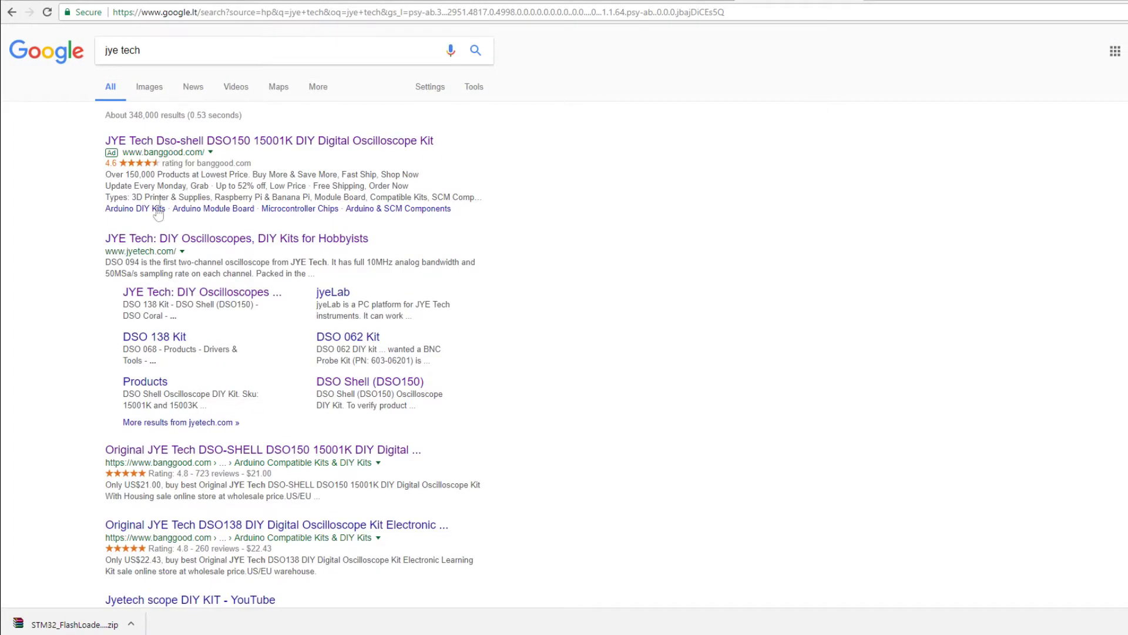
click(146, 241)
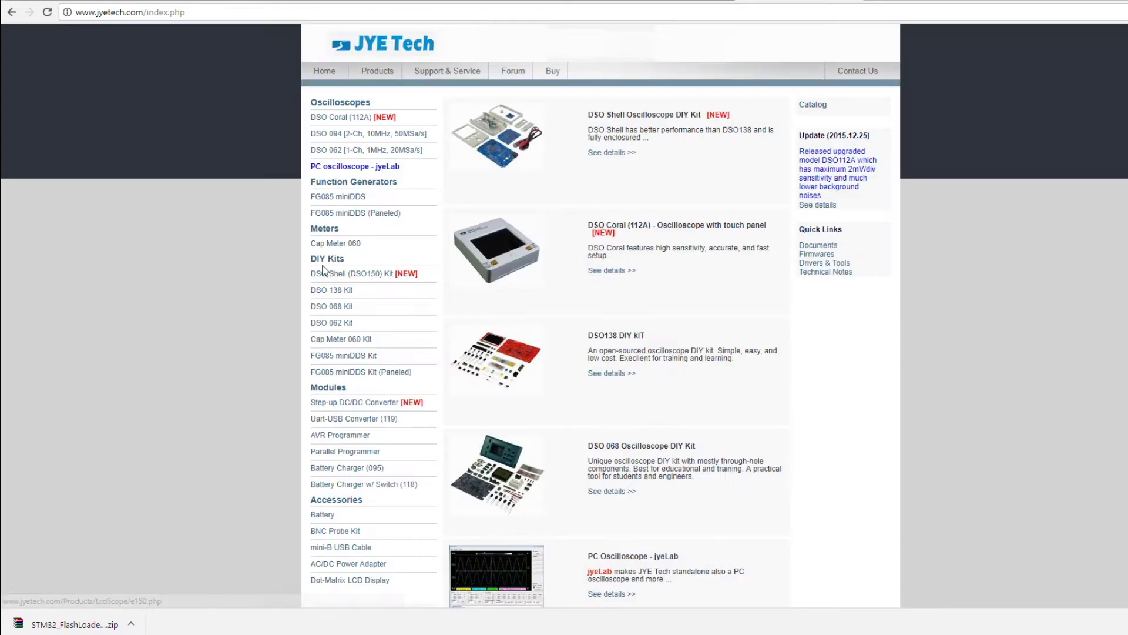
drag(297, 278, 423, 275)
click(427, 280)
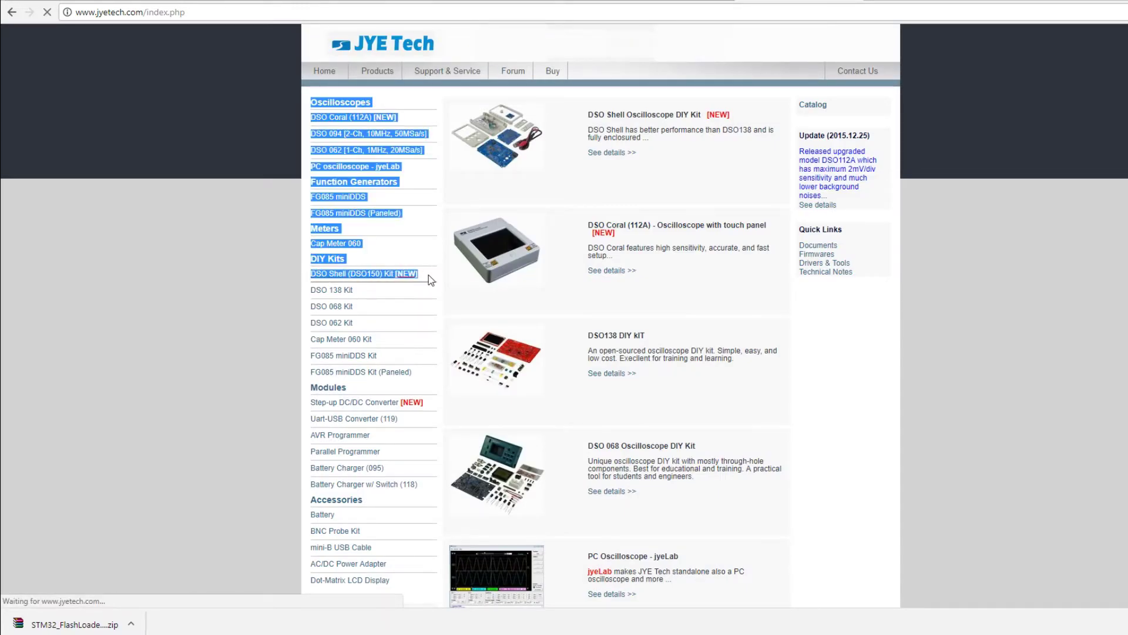
scroll(547, 307, down, 10)
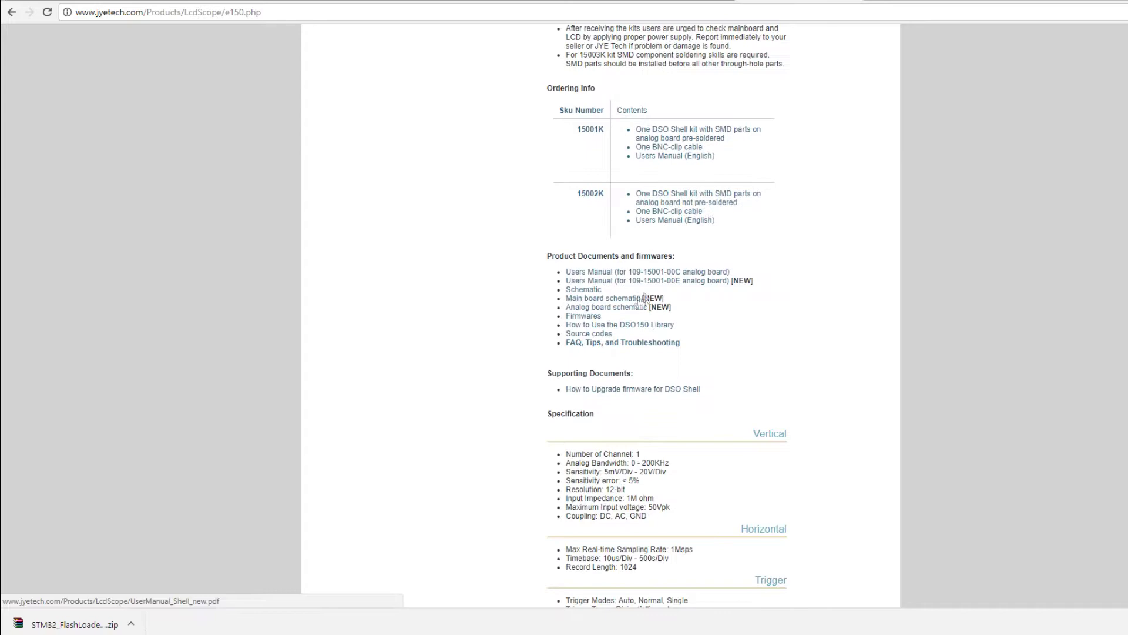
click(584, 316)
drag(509, 174, 461, 169)
click(464, 171)
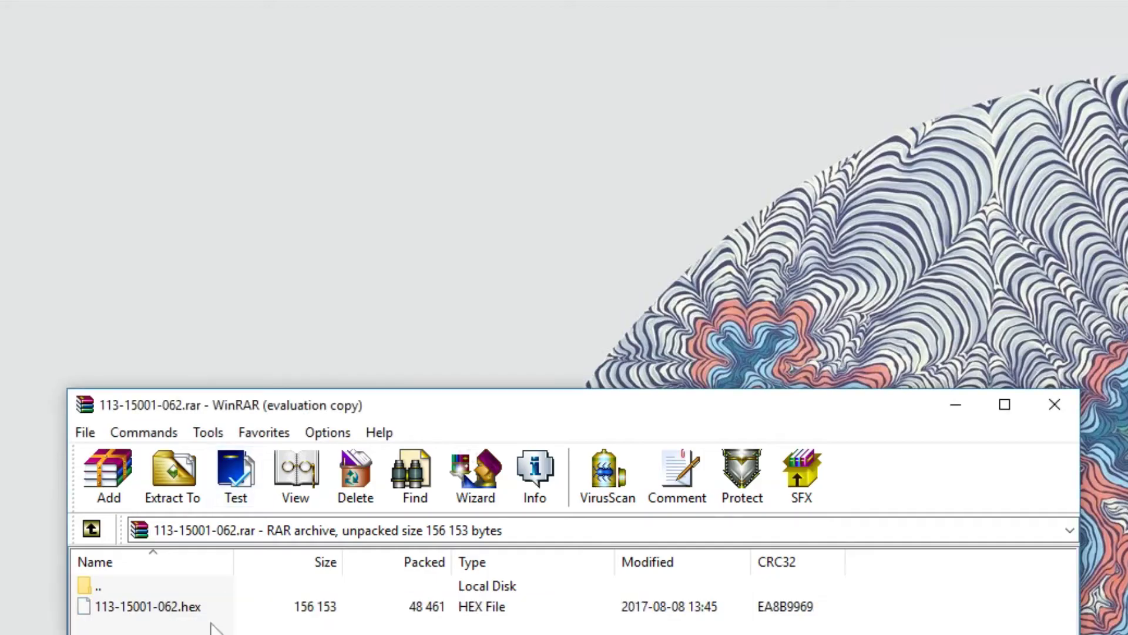
drag(213, 608, 280, 490)
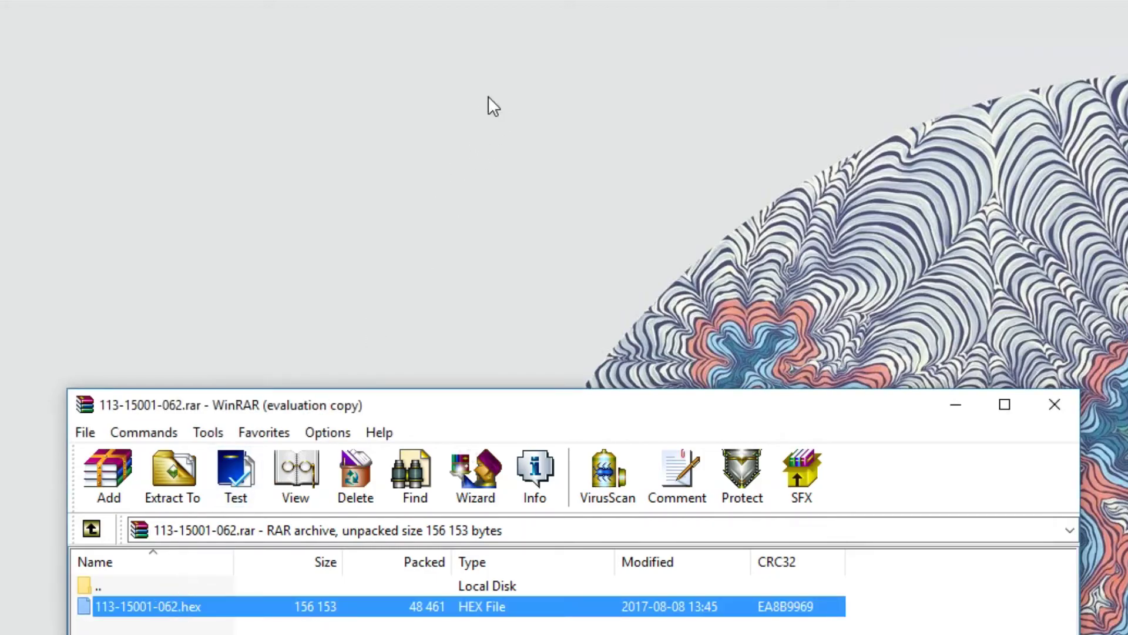
drag(488, 97, 488, 97)
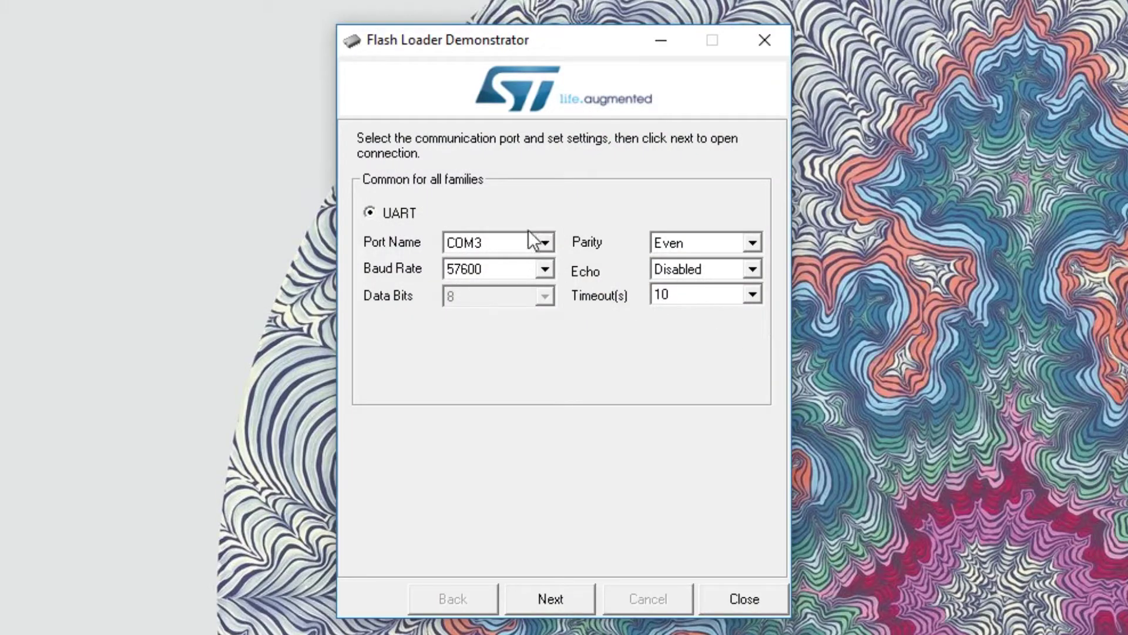
Step: Connect to the target on COM3 at 115200 baud and dismiss the unrecognized device warning
click(540, 241)
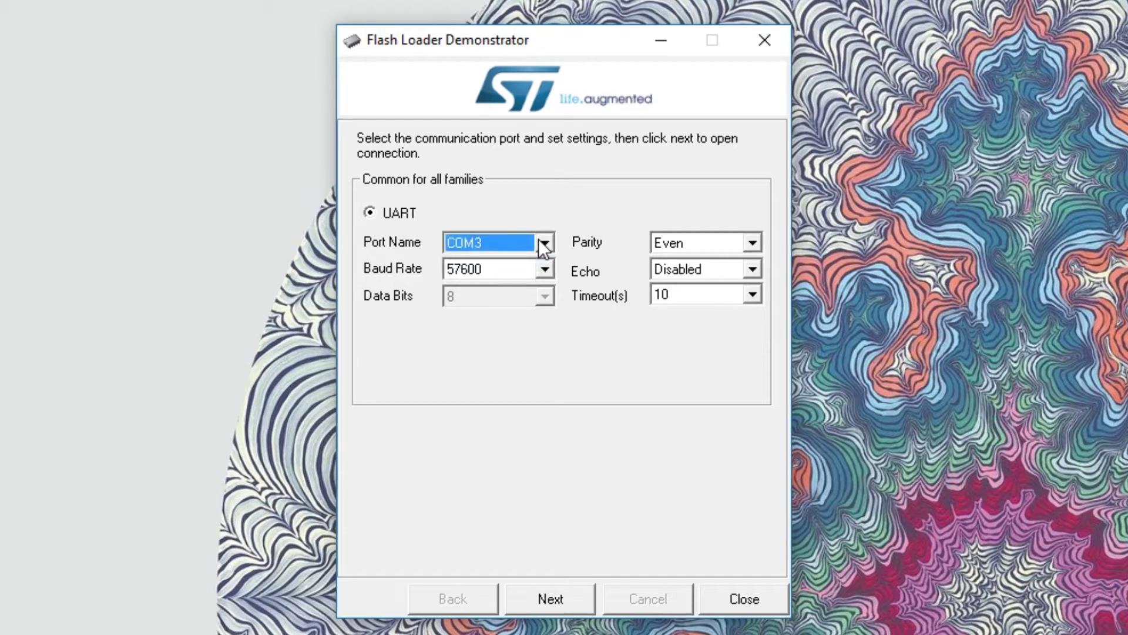
click(544, 271)
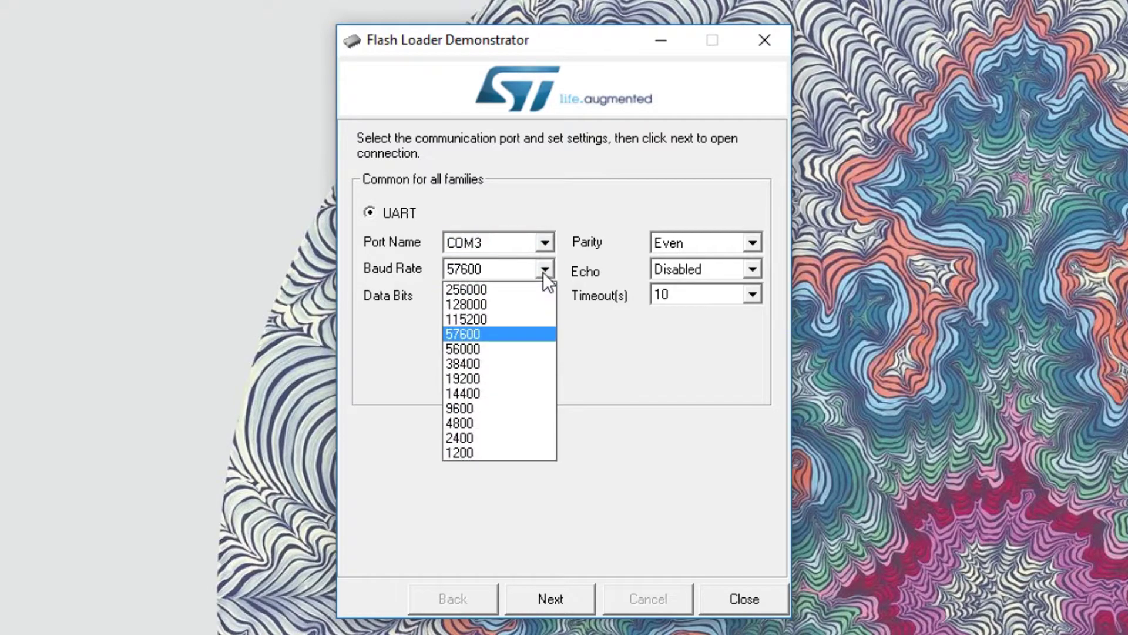
click(537, 318)
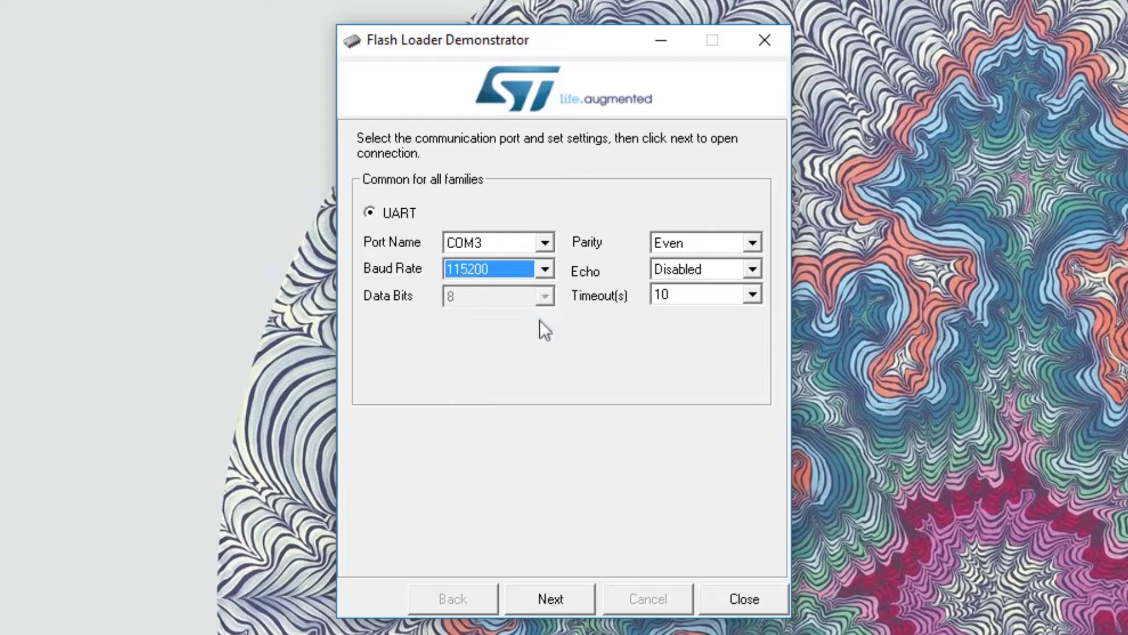
click(551, 600)
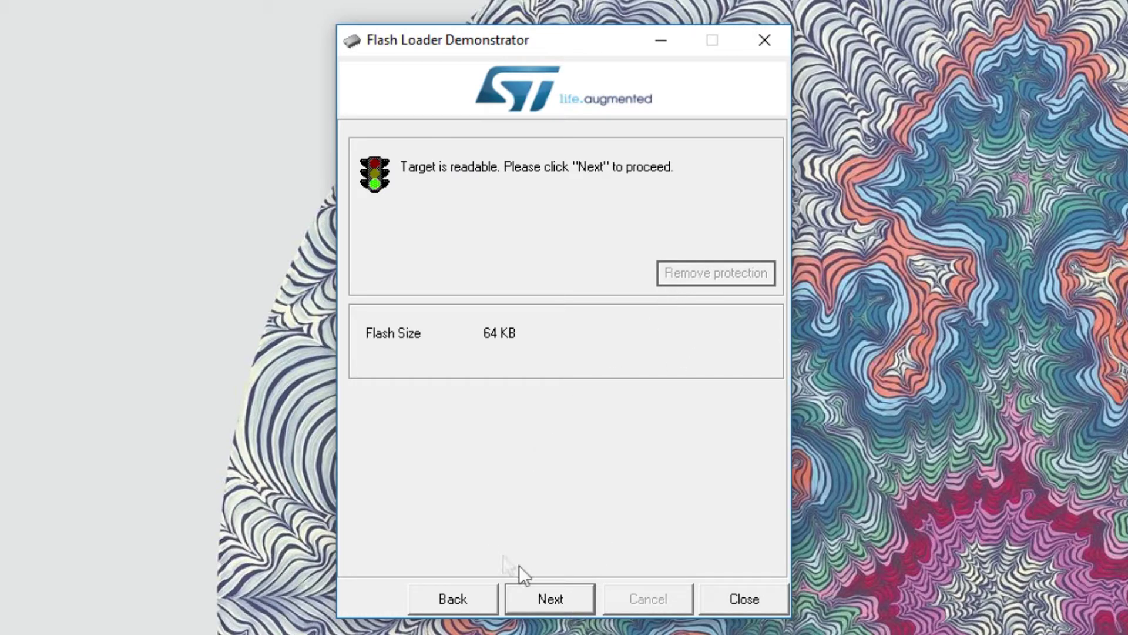
click(546, 598)
click(737, 383)
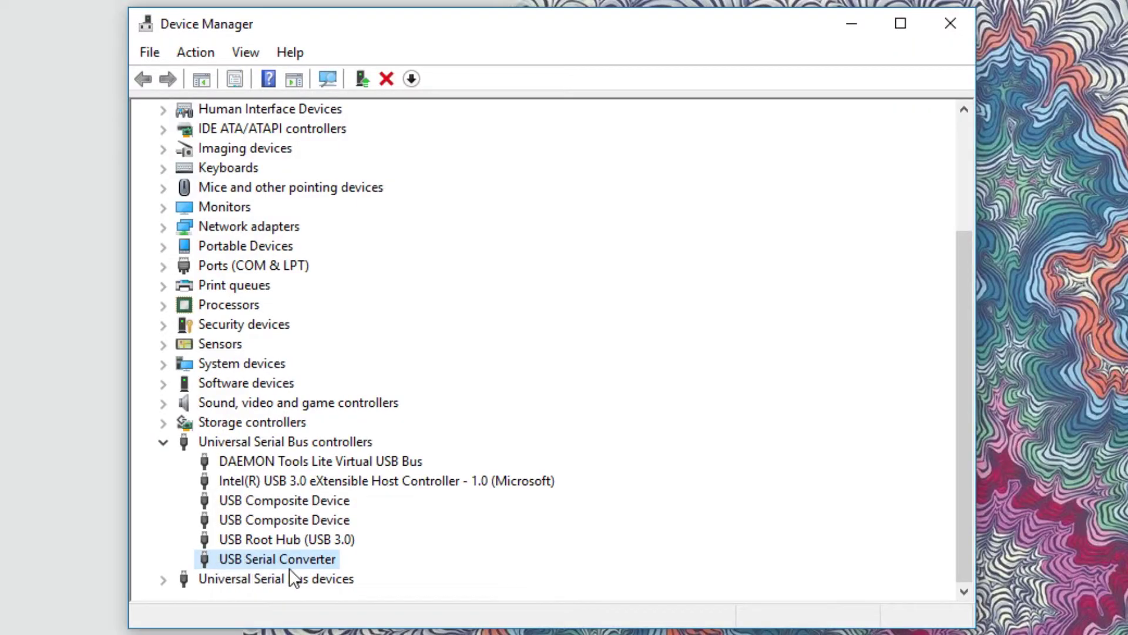
Step: Check the adapter's COM3 port in Device Manager, select COM3 in Arduino IDE, and type test text
scroll(247, 297, up, 1)
click(175, 327)
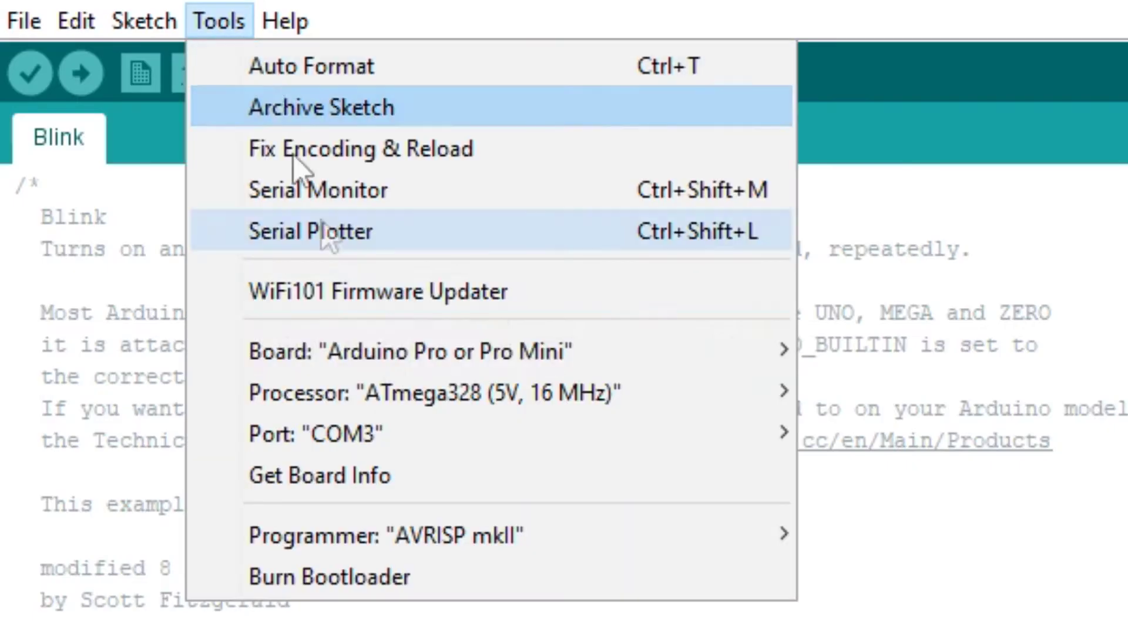
mouse_move(778, 453)
click(858, 477)
text(c)
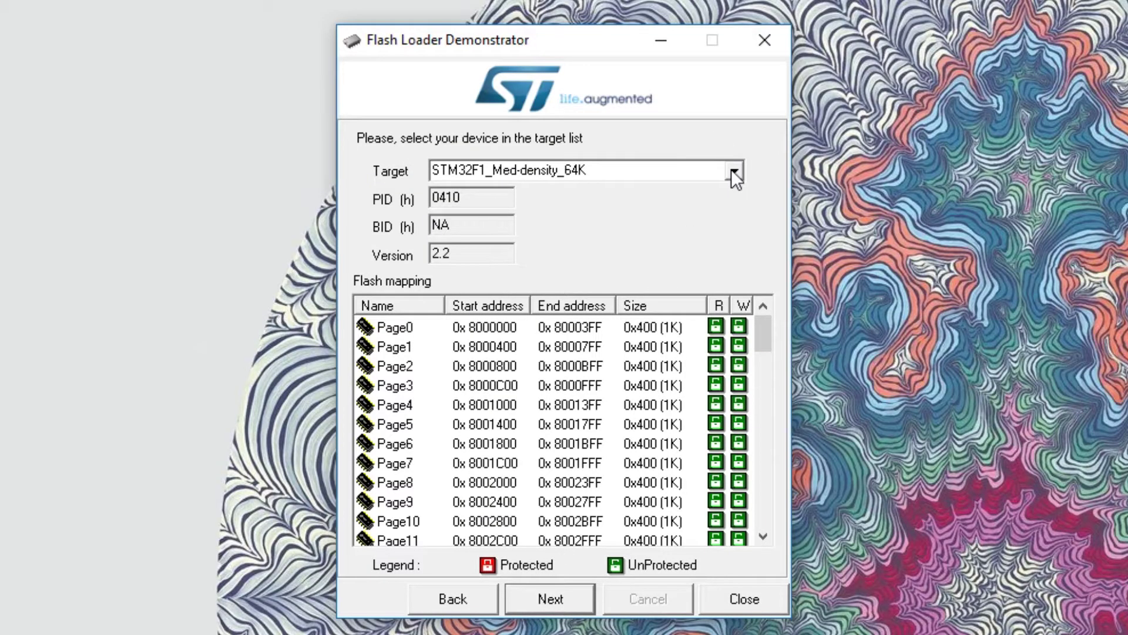
Step: Select STM32F1_Med-density_64K as the target device
click(733, 171)
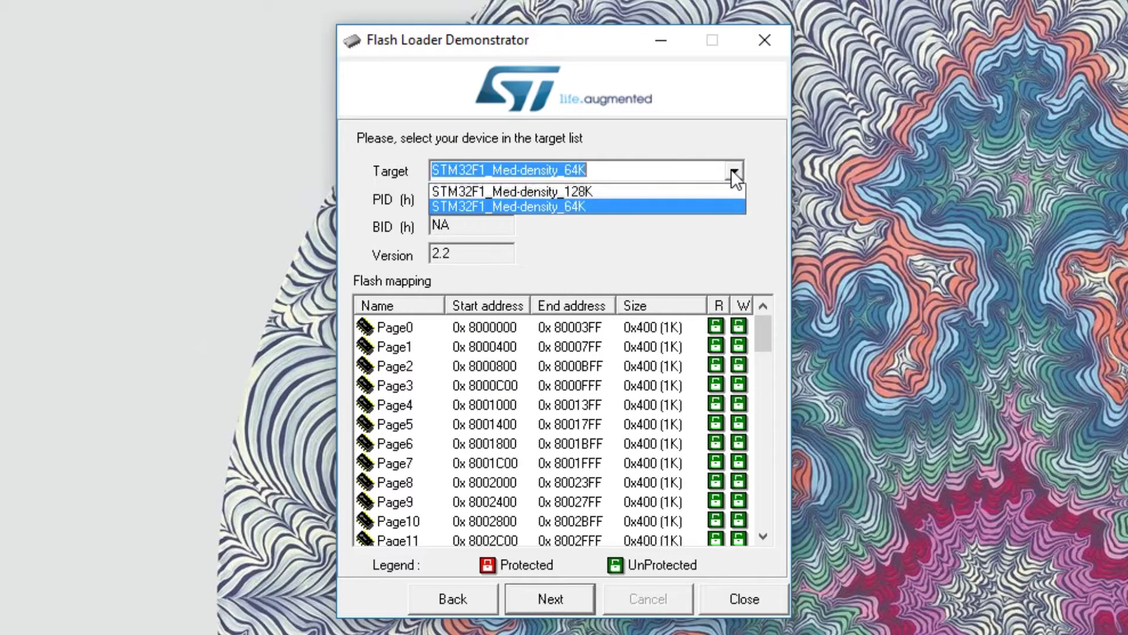
click(696, 208)
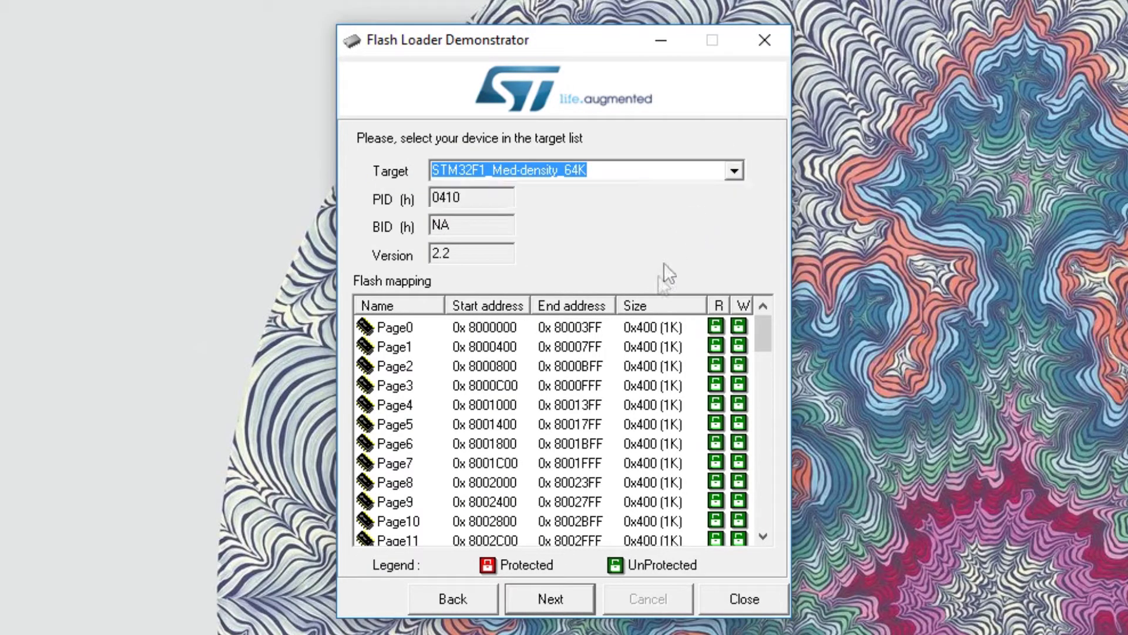
click(559, 596)
Step: Choose Download to device with the 113-15001-062.hex file and start flashing
click(357, 209)
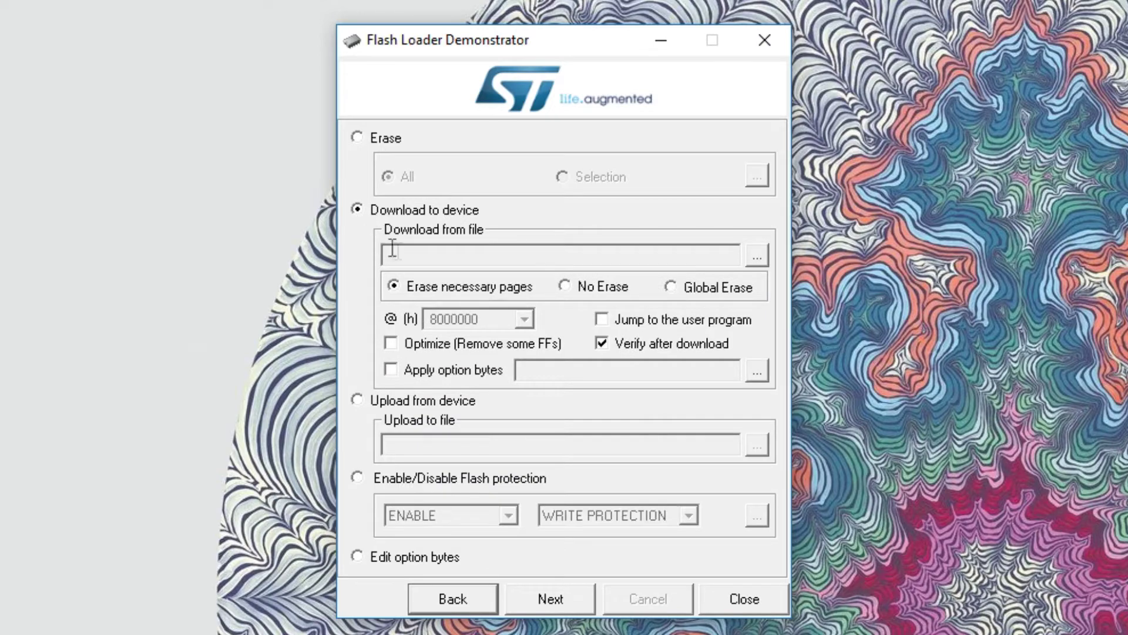
click(756, 256)
click(599, 379)
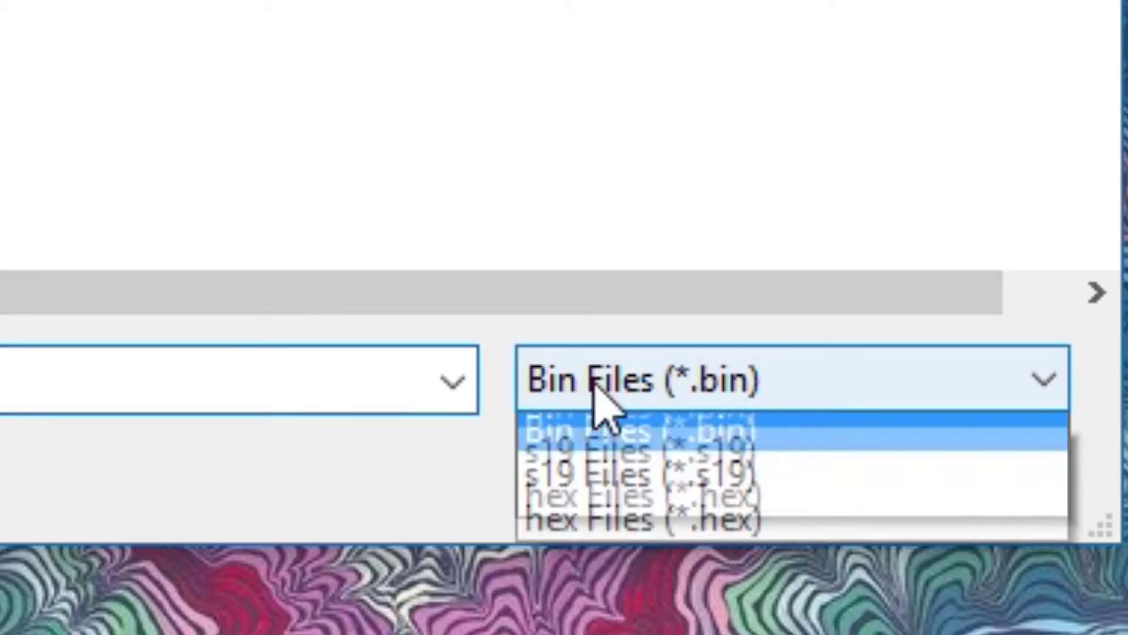
click(684, 529)
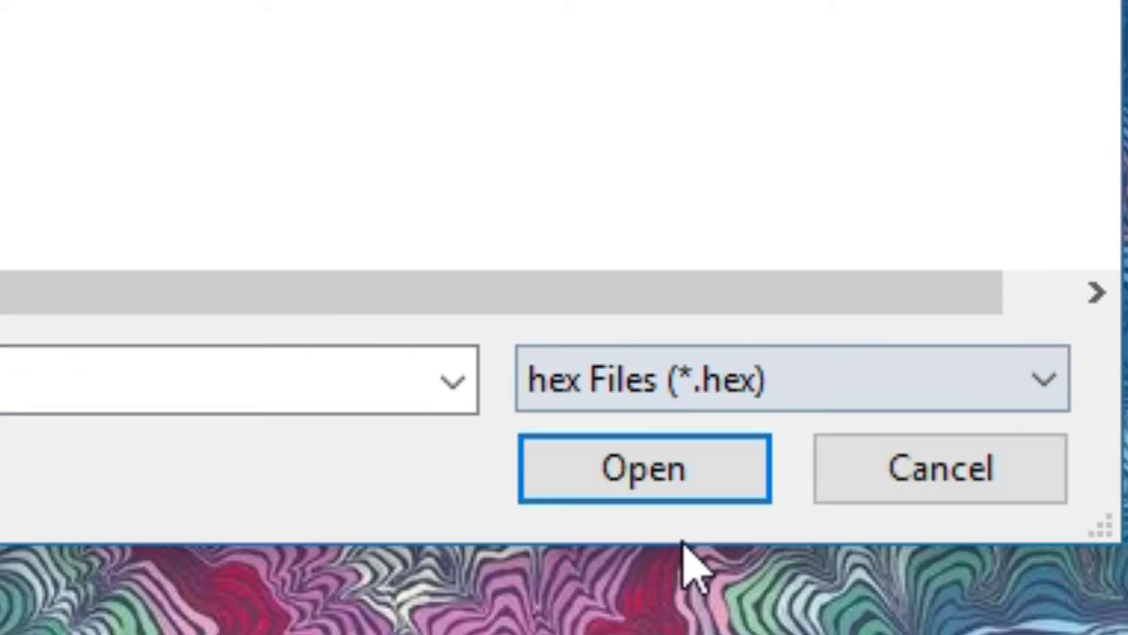
double_click(285, 105)
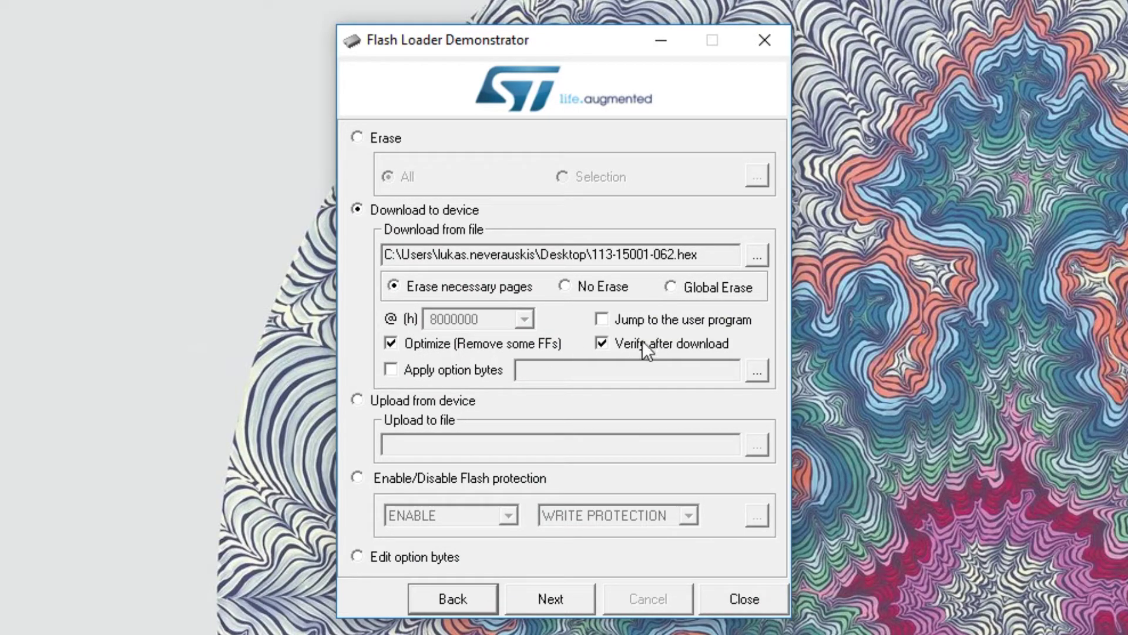
click(551, 599)
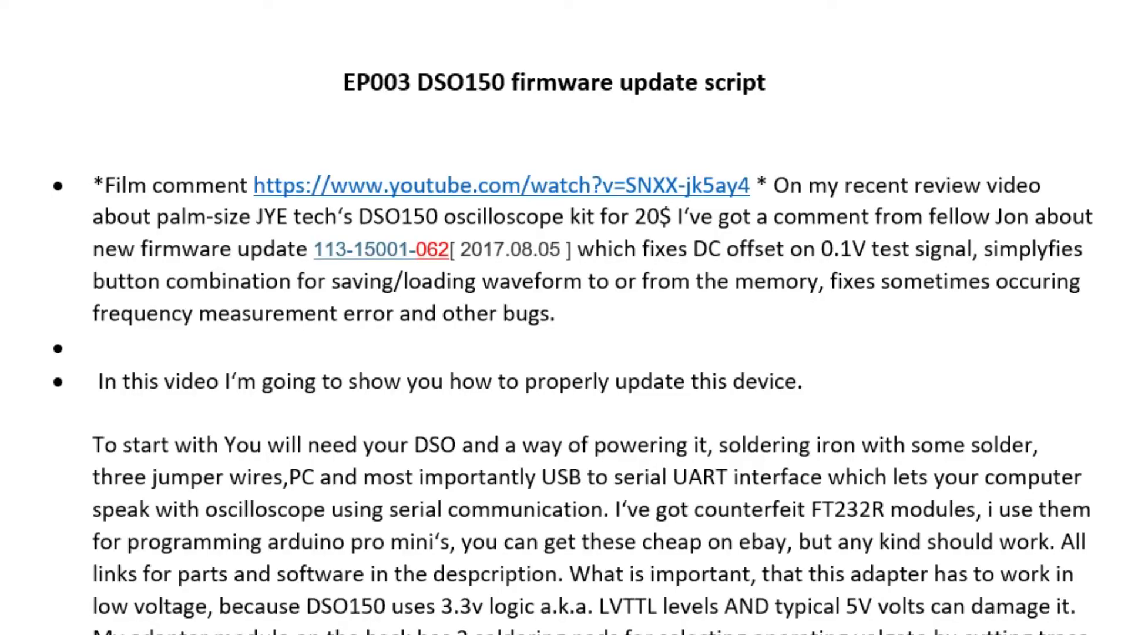
scroll(62, 202, down, 8)
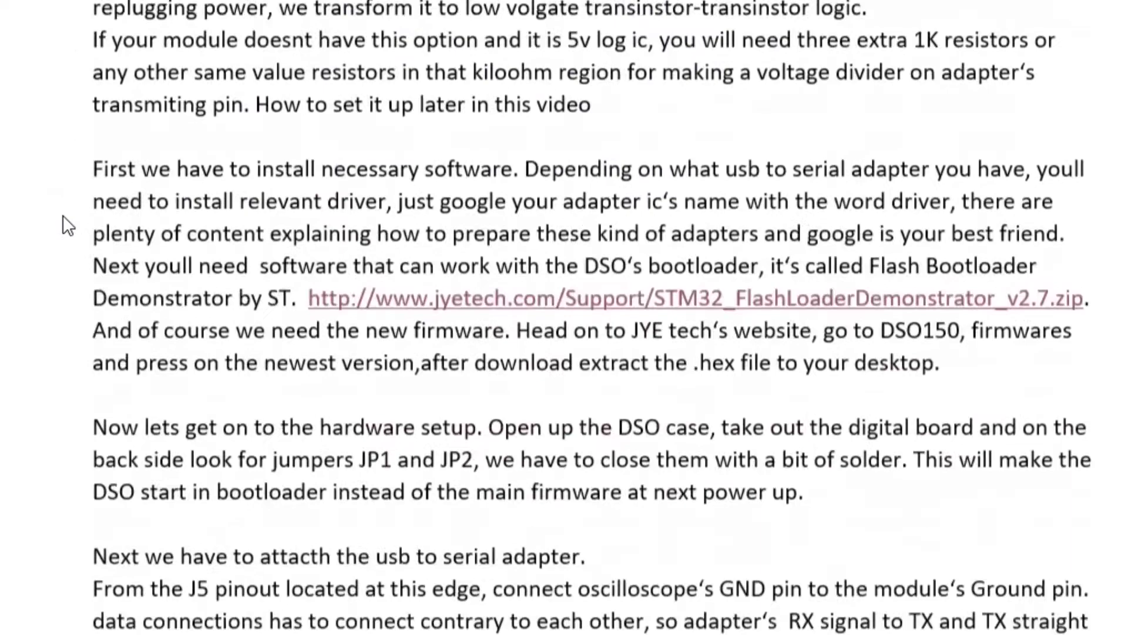
scroll(63, 215, down, 12)
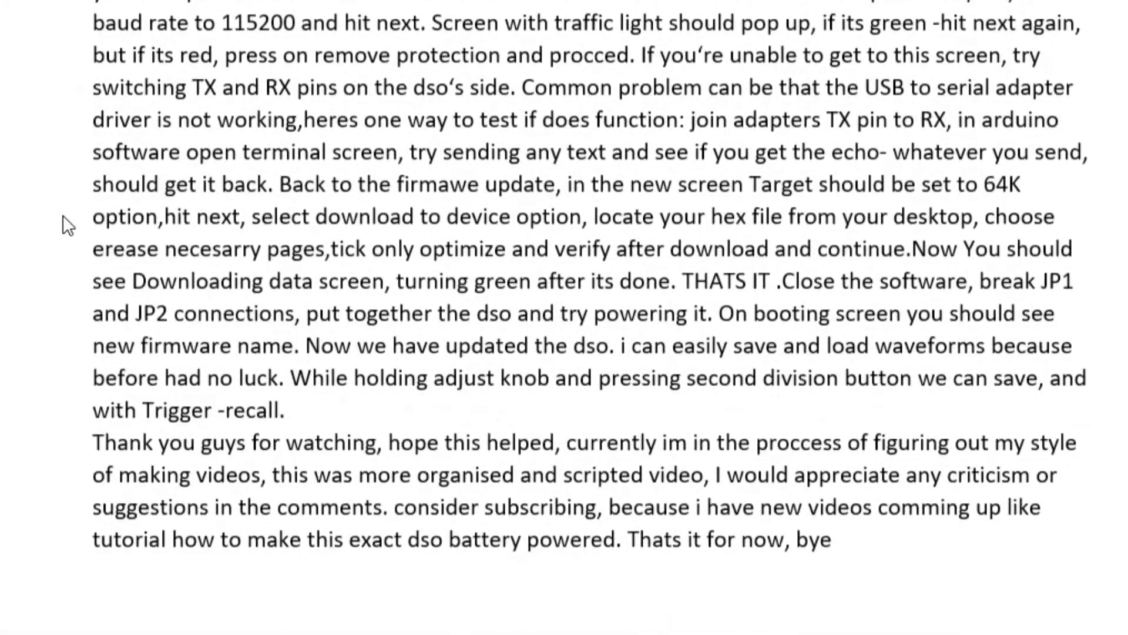